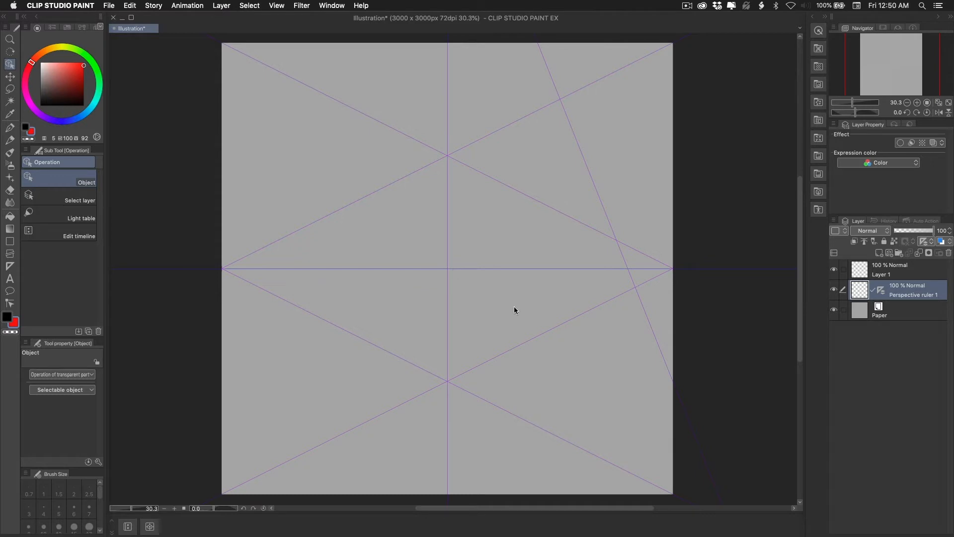
# - Select the perspective ruler, move its eye level slightly down, and adjust its side guides so the left vanishing point sits outside the canvas
pyautogui.click(459, 269)
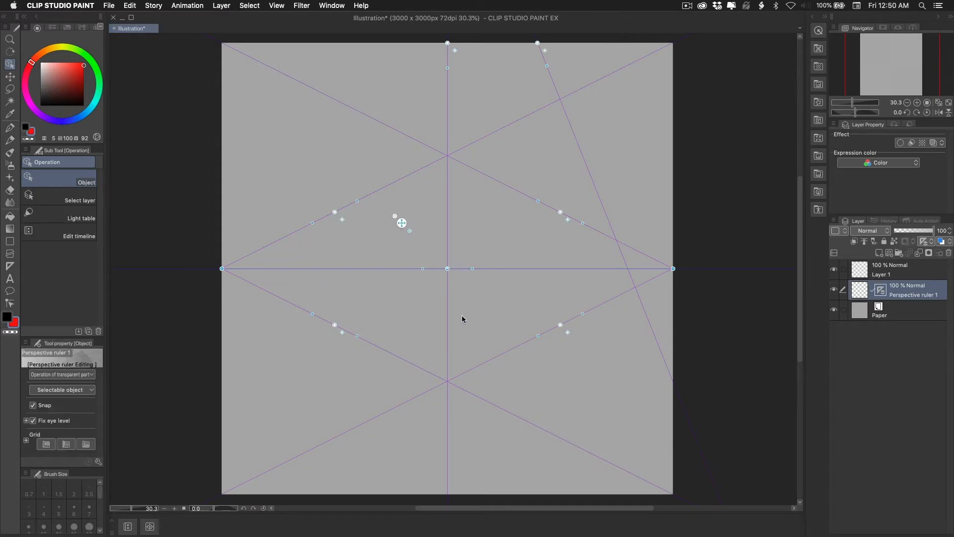
pyautogui.moveTo(447, 268)
pyautogui.mouseDown()
pyautogui.moveTo(469, 328)
pyautogui.moveTo(450, 240)
pyautogui.moveTo(485, 332)
pyautogui.moveTo(465, 268)
pyautogui.moveTo(453, 273)
pyautogui.moveTo(454, 324)
pyautogui.moveTo(463, 278)
pyautogui.mouseUp()
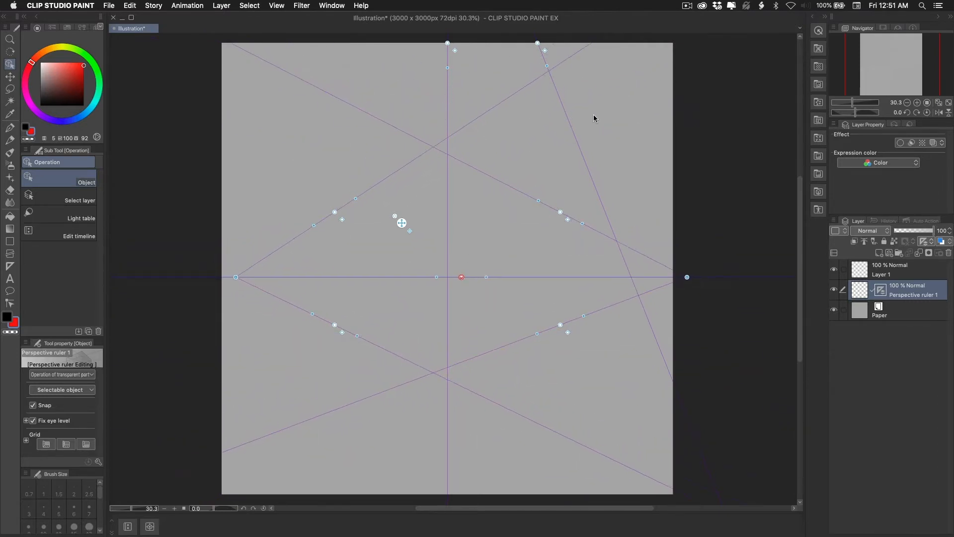
pyautogui.moveTo(584, 226); pyautogui.dragTo(588, 226)
pyautogui.moveTo(314, 226); pyautogui.dragTo(312, 220)
# - Move the slanted vertical guide closer to the canvas centre, steepen it, and flatten the horizontal guides to push both side vanishing points further out
pyautogui.moveTo(549, 65); pyautogui.dragTo(491, 116)
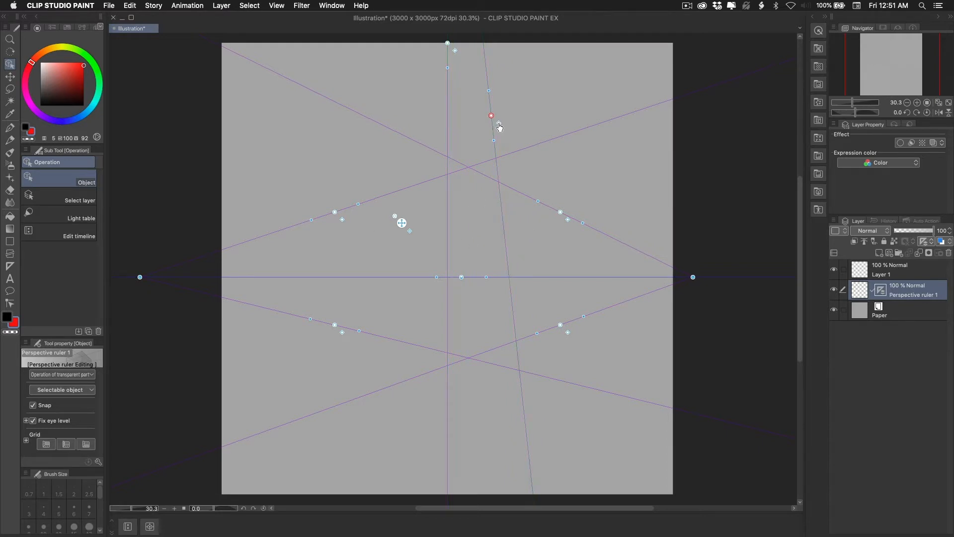
pyautogui.moveTo(494, 145); pyautogui.dragTo(496, 154)
pyautogui.moveTo(539, 204); pyautogui.dragTo(535, 208)
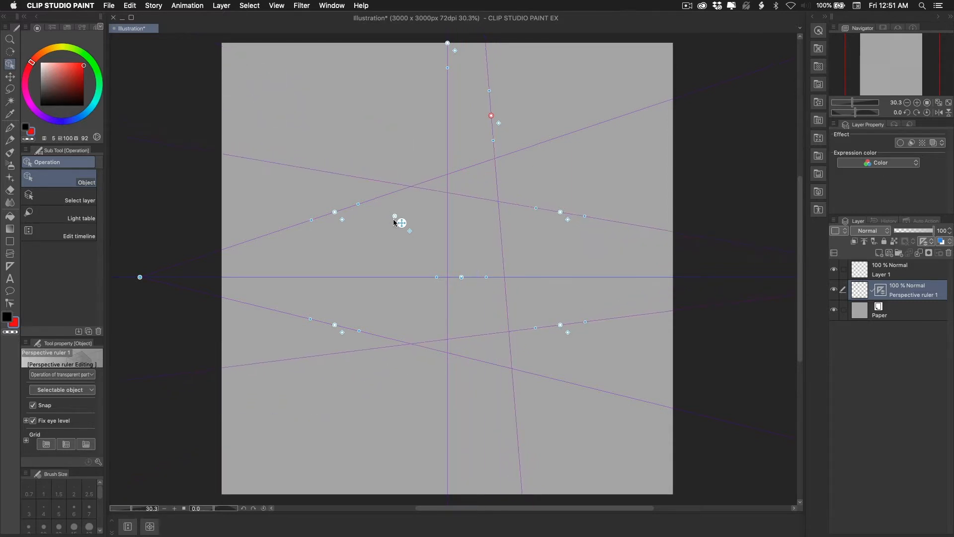
pyautogui.moveTo(358, 204); pyautogui.dragTo(359, 208)
# - On Layer 1, sketch the tall central building and its ground lines in red with the Real pencil, following the perspective guides
pyautogui.click(896, 270)
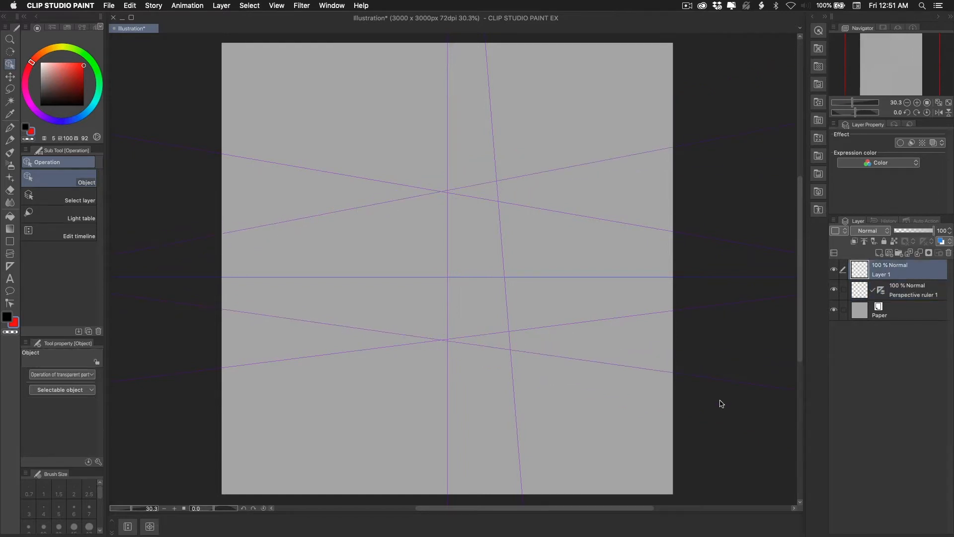
pyautogui.press('p')
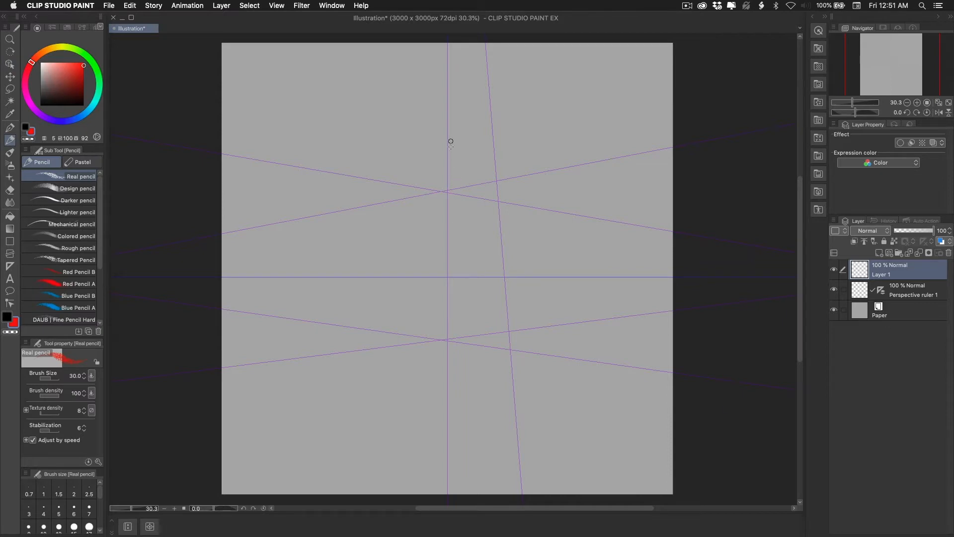
pyautogui.moveTo(447, 113); pyautogui.dragTo(455, 310)
pyautogui.moveTo(462, 116); pyautogui.dragTo(550, 169)
pyautogui.moveTo(447, 318); pyautogui.dragTo(567, 301)
pyautogui.moveTo(561, 144); pyautogui.dragTo(564, 304)
pyautogui.moveTo(444, 112)
pyautogui.mouseDown()
pyautogui.moveTo(418, 137)
pyautogui.moveTo(382, 216)
pyautogui.moveTo(388, 314)
pyautogui.mouseUp()
pyautogui.moveTo(445, 312); pyautogui.dragTo(235, 322)
pyautogui.moveTo(448, 314); pyautogui.dragTo(204, 295)
# - Sketch the receding row of lower buildings left of the central one, with their rooflines
pyautogui.moveTo(338, 178); pyautogui.dragTo(313, 314)
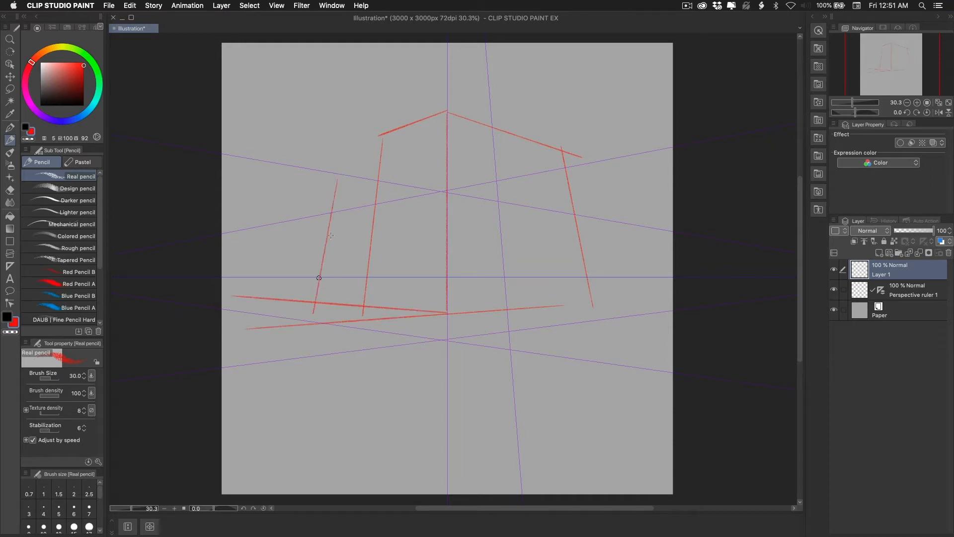
pyautogui.moveTo(337, 179)
pyautogui.mouseDown()
pyautogui.moveTo(375, 191)
pyautogui.moveTo(339, 178)
pyautogui.moveTo(285, 203)
pyautogui.moveTo(286, 195)
pyautogui.moveTo(258, 296)
pyautogui.mouseUp()
pyautogui.moveTo(281, 207)
pyautogui.mouseDown()
pyautogui.moveTo(261, 202)
pyautogui.moveTo(243, 225)
pyautogui.moveTo(232, 301)
pyautogui.mouseUp()
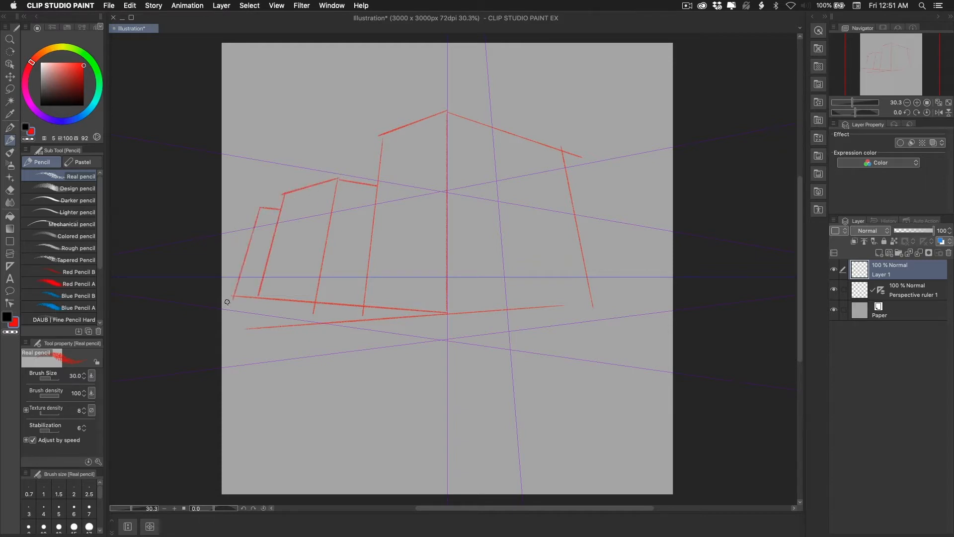
pyautogui.moveTo(259, 207)
pyautogui.mouseDown()
pyautogui.moveTo(222, 216)
pyautogui.moveTo(223, 228)
pyautogui.mouseUp()
# - Sketch a lower building right of the central one and extend the ground line to the canvas edge
pyautogui.moveTo(571, 196)
pyautogui.mouseDown()
pyautogui.moveTo(598, 194)
pyautogui.moveTo(620, 298)
pyautogui.mouseUp()
pyautogui.moveTo(595, 194)
pyautogui.mouseDown()
pyautogui.moveTo(630, 204)
pyautogui.moveTo(653, 283)
pyautogui.mouseUp()
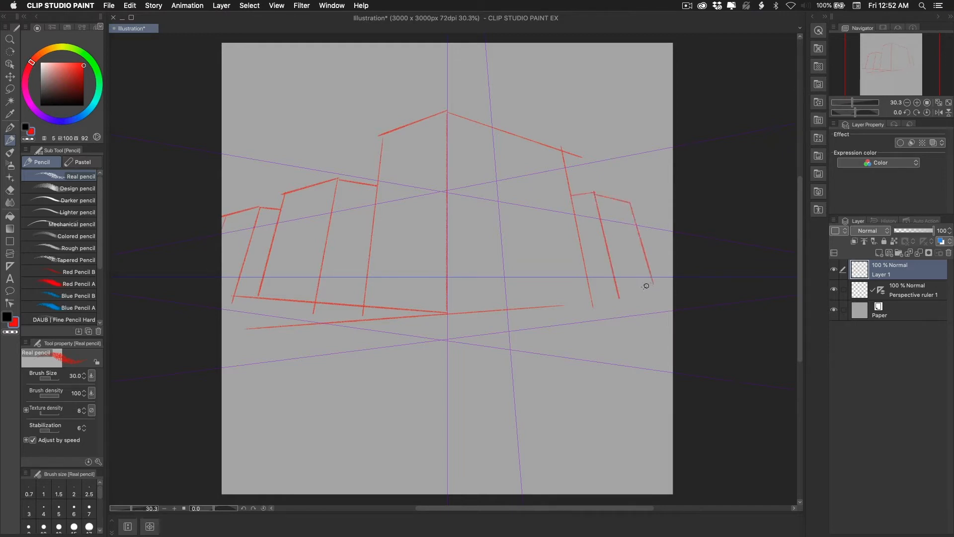
pyautogui.moveTo(542, 308); pyautogui.dragTo(688, 294)
# - Ink the central building's two base edges in black on a new layer with the Mapping pen
pyautogui.press('super+space')
pyautogui.moveTo(535, 234); pyautogui.dragTo(548, 253)
pyautogui.moveTo(460, 260); pyautogui.dragTo(575, 337)
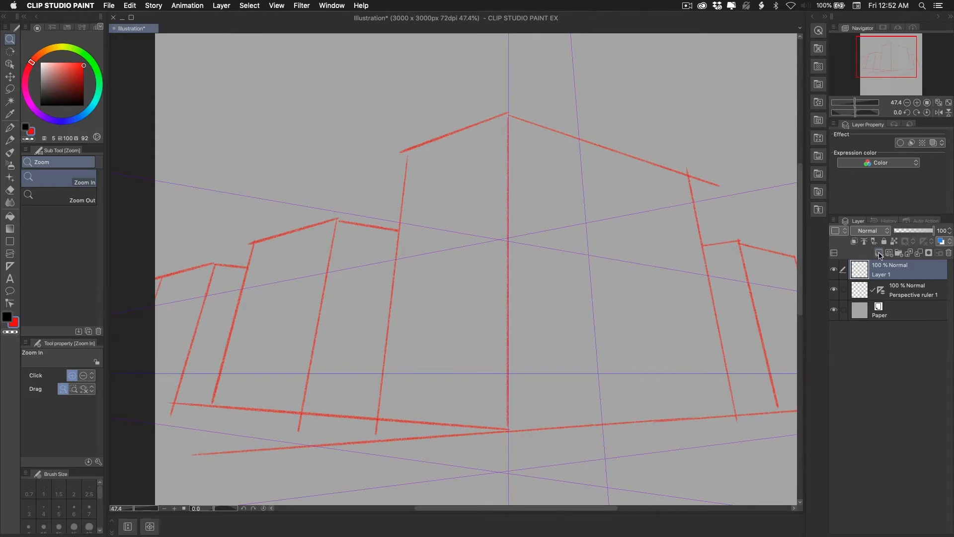
pyautogui.click(880, 255)
pyautogui.press('p')
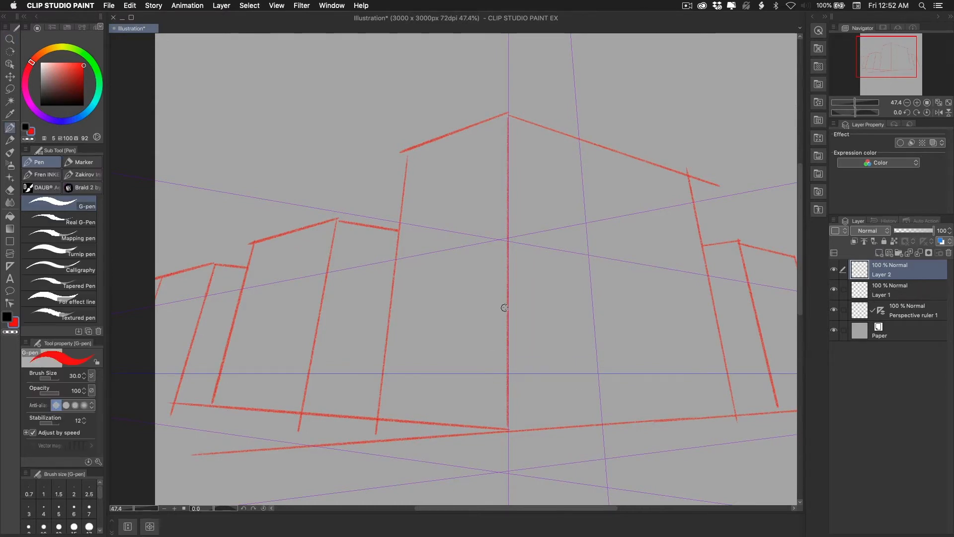
pyautogui.press('x')
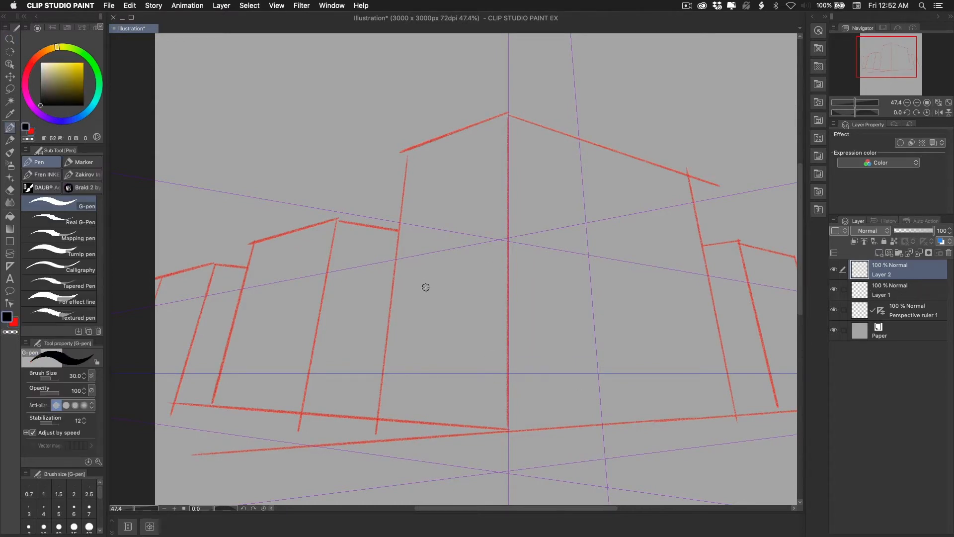
pyautogui.click(71, 238)
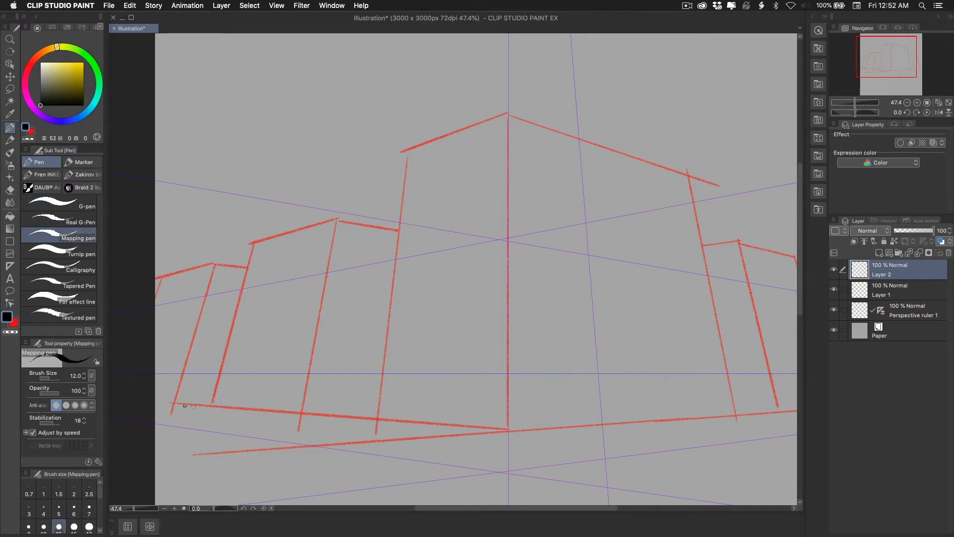
pyautogui.moveTo(434, 429); pyautogui.dragTo(727, 412)
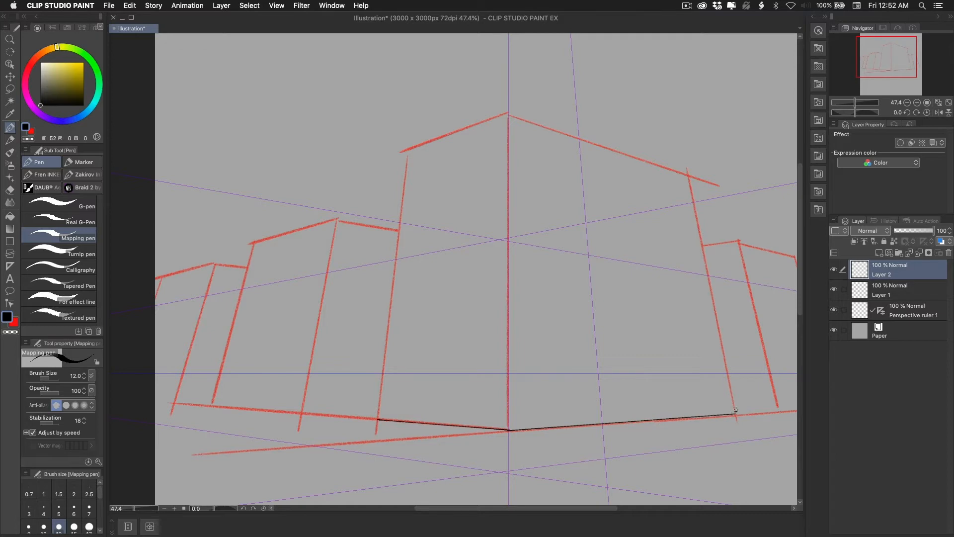
# - Ink the central building's outer side edges and roofline thickly with the G-pen, and its middle corner edge with the Mapping pen
pyautogui.click(83, 203)
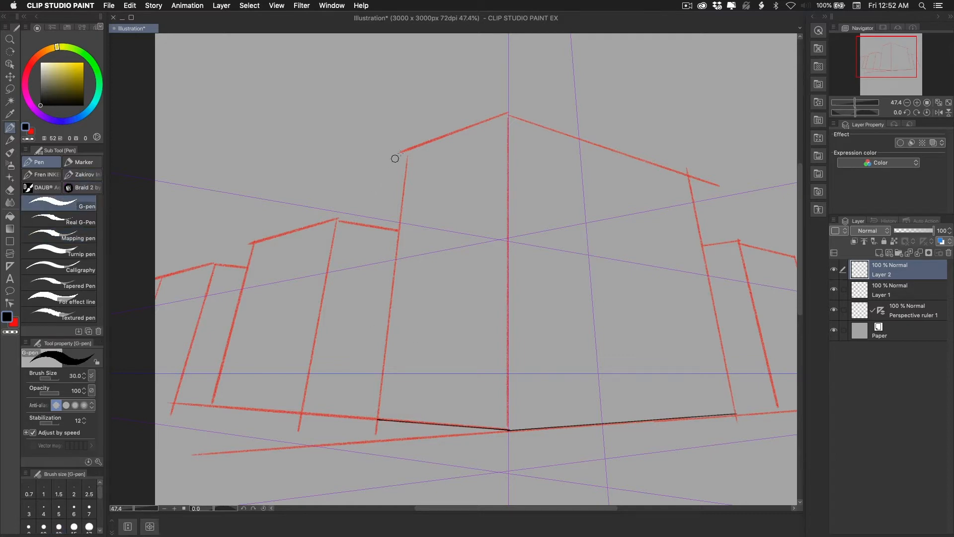
pyautogui.moveTo(409, 151); pyautogui.dragTo(384, 418)
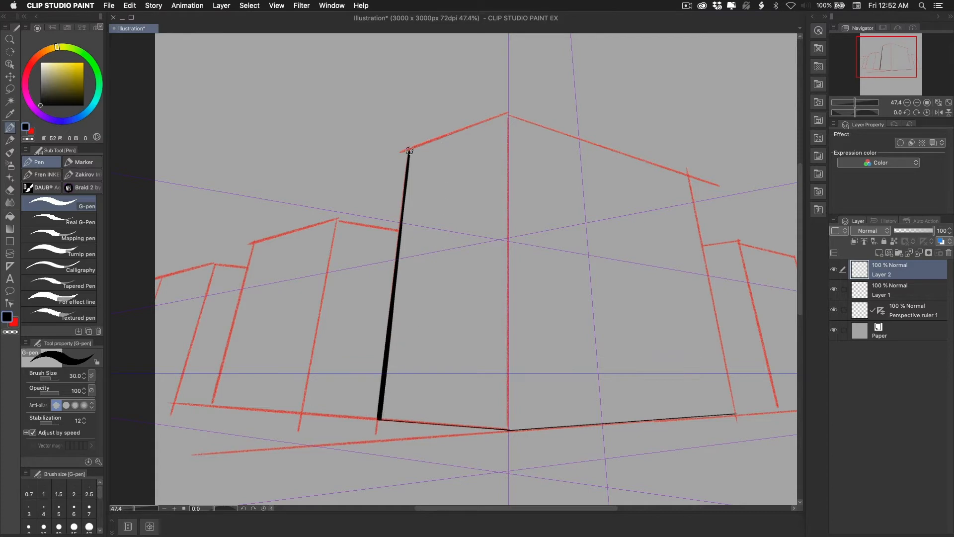
pyautogui.moveTo(410, 150)
pyautogui.mouseDown()
pyautogui.moveTo(506, 115)
pyautogui.moveTo(689, 176)
pyautogui.moveTo(713, 235)
pyautogui.moveTo(738, 412)
pyautogui.mouseUp()
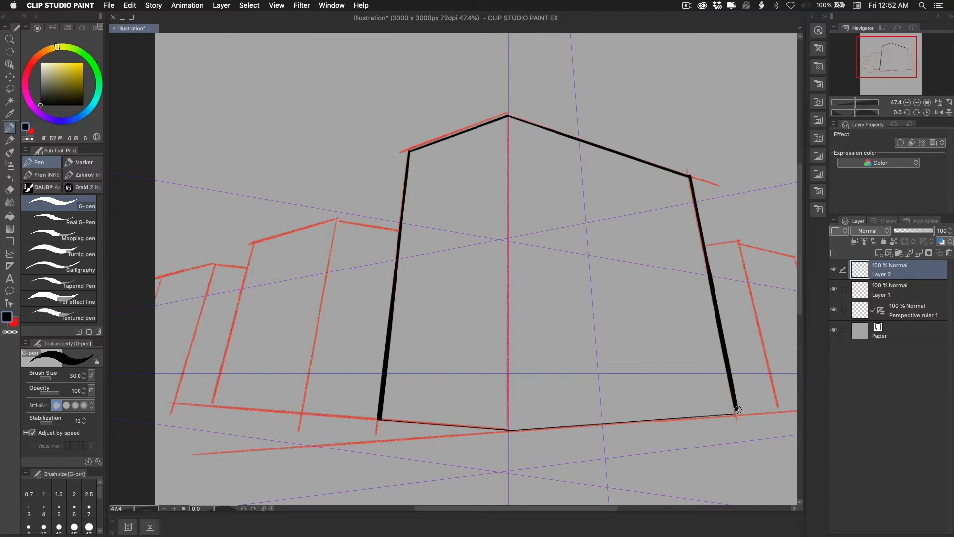
pyautogui.click(82, 238)
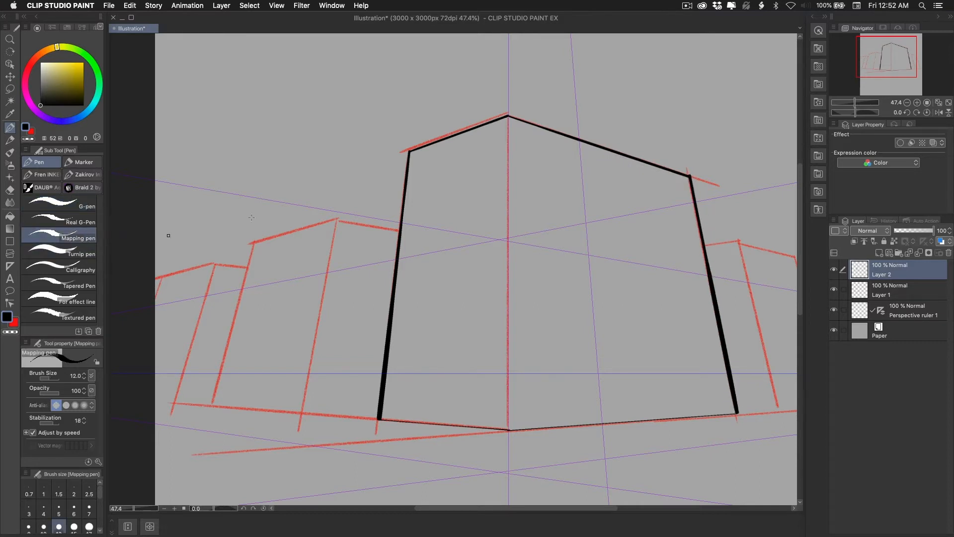
pyautogui.moveTo(507, 122); pyautogui.dragTo(532, 407)
# - Hide the sketch and ink layers, leave the perspective ruler visible, and add a new layer above Layer 1
pyautogui.click(834, 310)
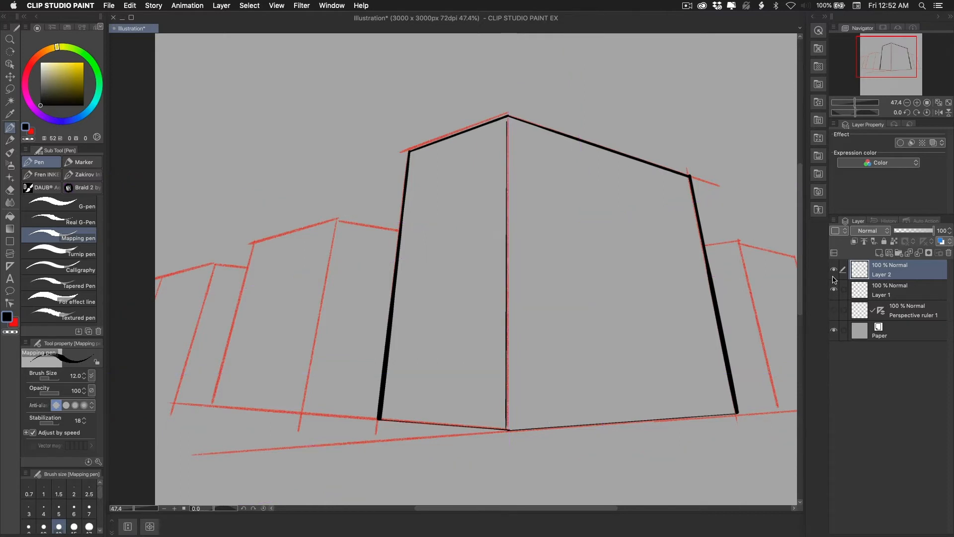
pyautogui.click(835, 290)
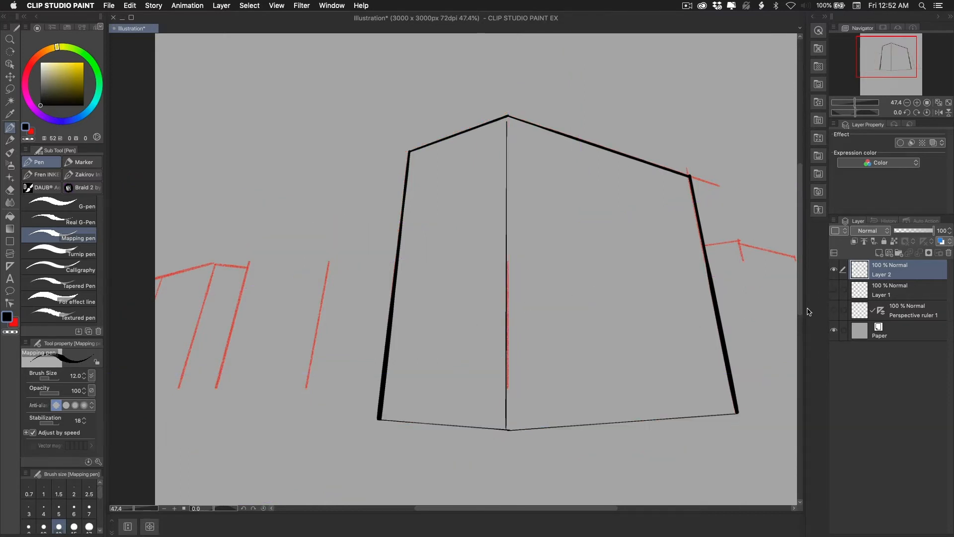
pyautogui.click(835, 290)
pyautogui.click(834, 269)
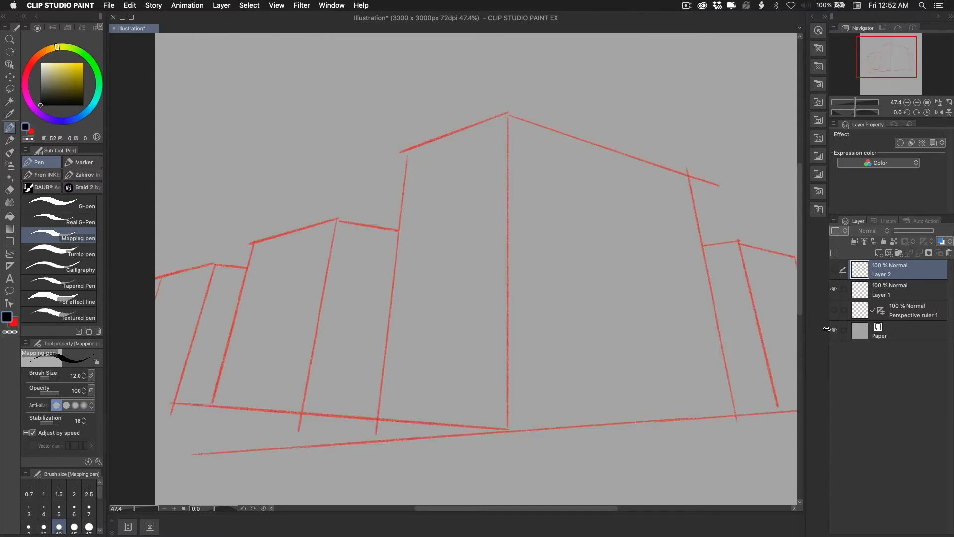
pyautogui.click(910, 294)
pyautogui.click(834, 310)
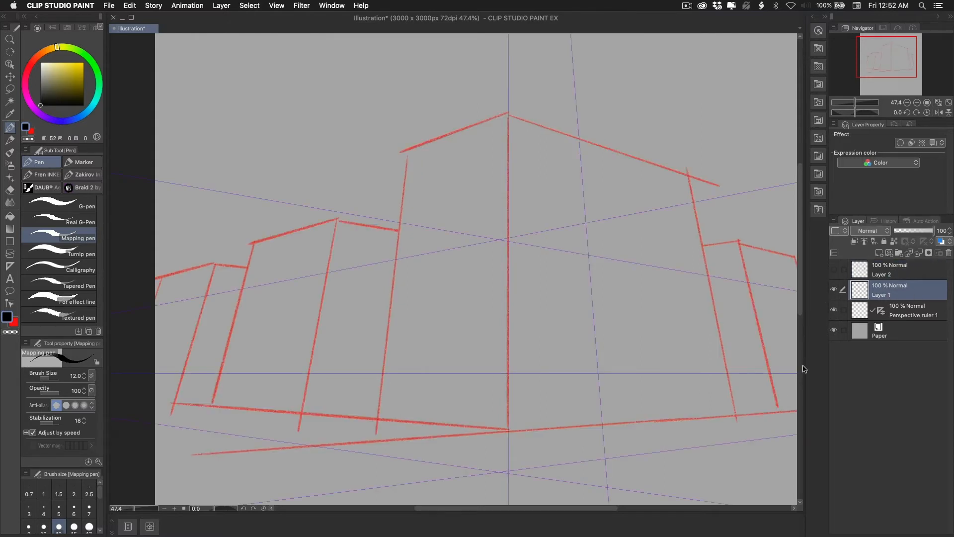
pyautogui.click(835, 289)
pyautogui.click(879, 254)
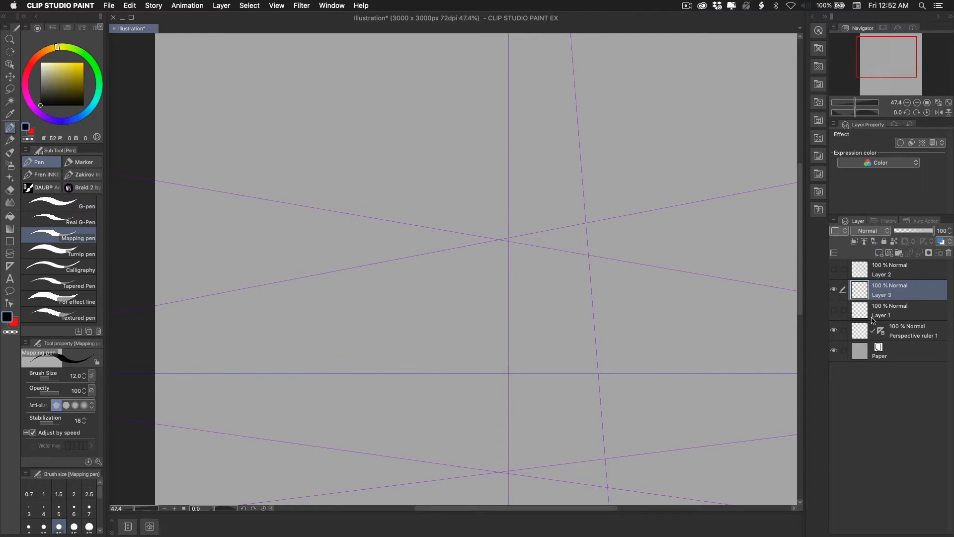
# - Draw the central tower's right and left faces as two red outlined rectangles snapped to the perspective ruler
pyautogui.press('x')
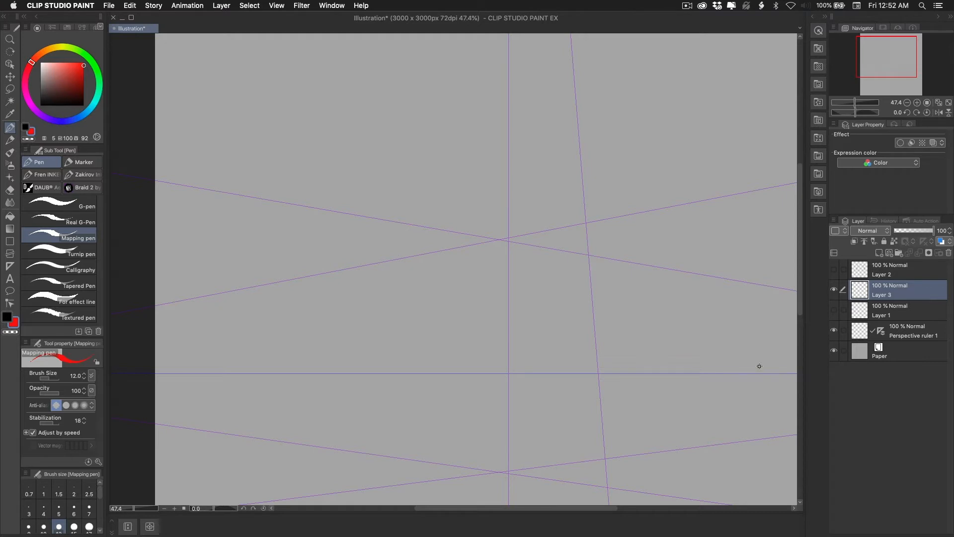
pyautogui.click(12, 244)
pyautogui.click(74, 273)
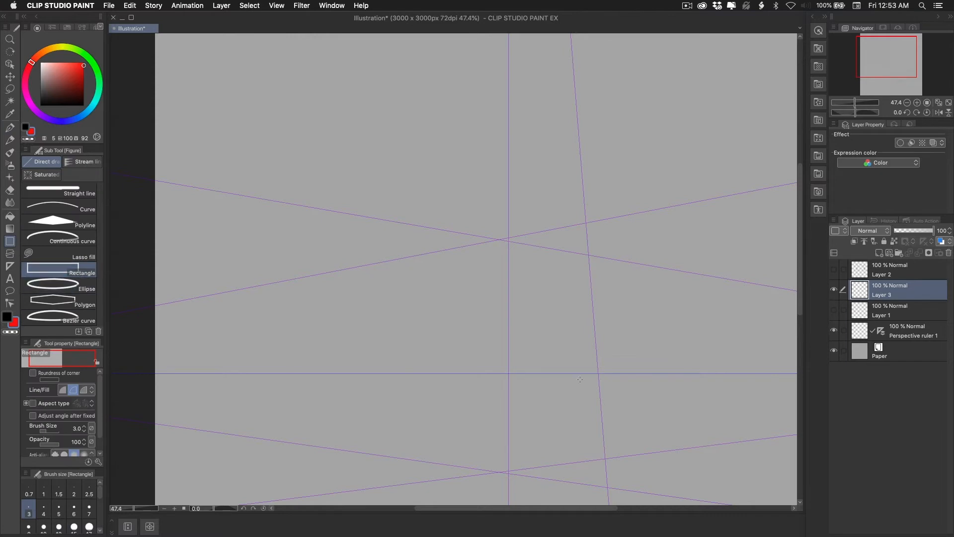
pyautogui.click(835, 331)
pyautogui.click(836, 332)
pyautogui.moveTo(510, 127); pyautogui.dragTo(603, 443)
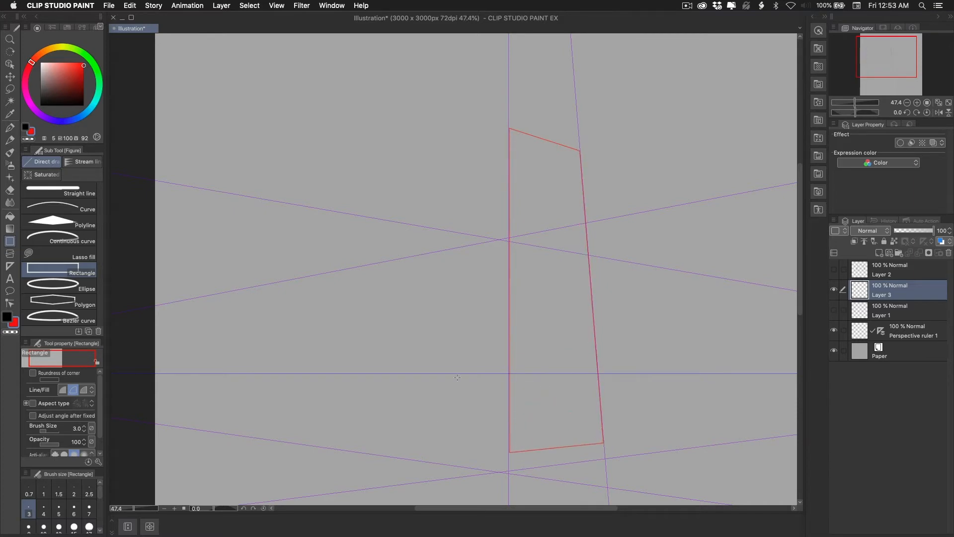
pyautogui.moveTo(508, 129); pyautogui.dragTo(437, 446)
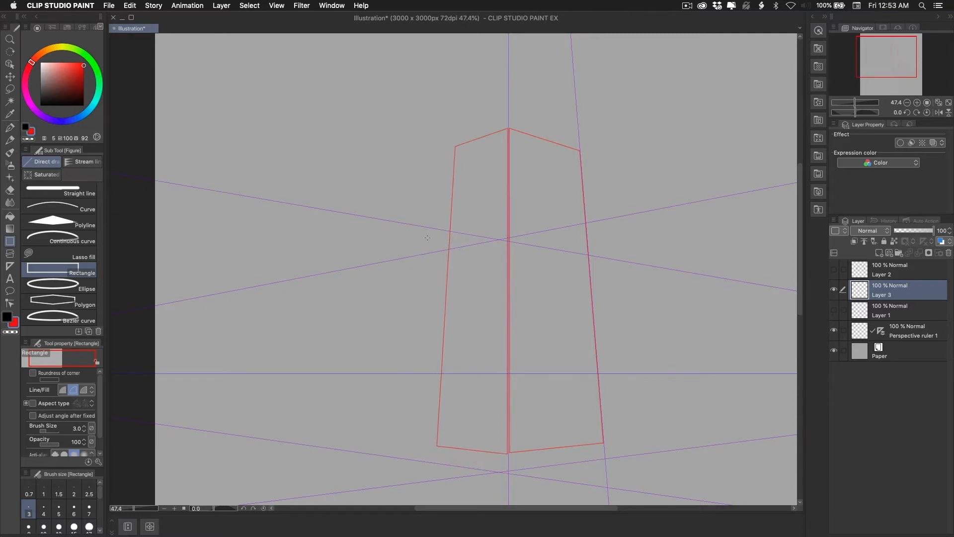
# - Draw rectangle faces for a shorter building adjoining the central tower's left side and for a taller tower rising behind it
pyautogui.moveTo(412, 212); pyautogui.dragTo(436, 445)
pyautogui.moveTo(412, 212); pyautogui.dragTo(306, 440)
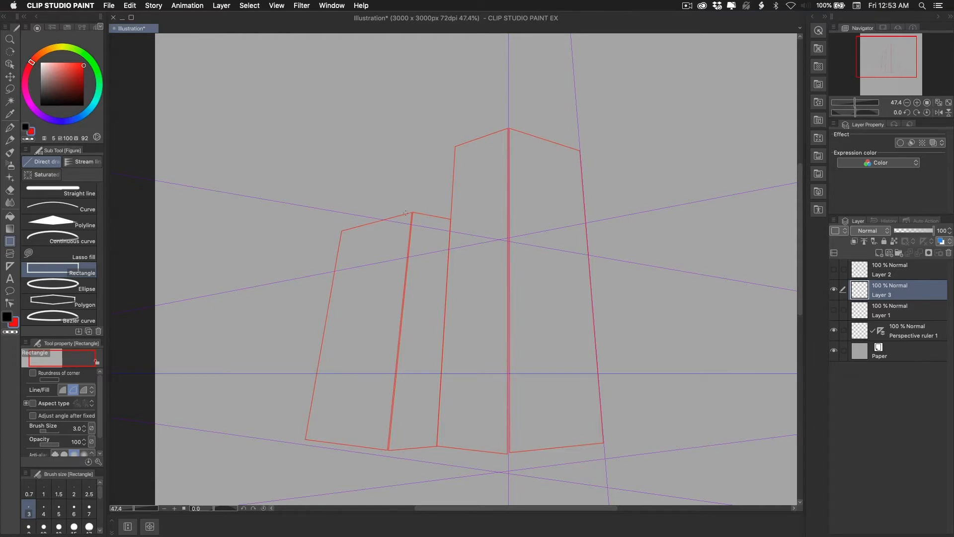
pyautogui.moveTo(412, 173); pyautogui.dragTo(440, 80)
pyautogui.press('super+z')
pyautogui.moveTo(372, 222); pyautogui.dragTo(412, 45)
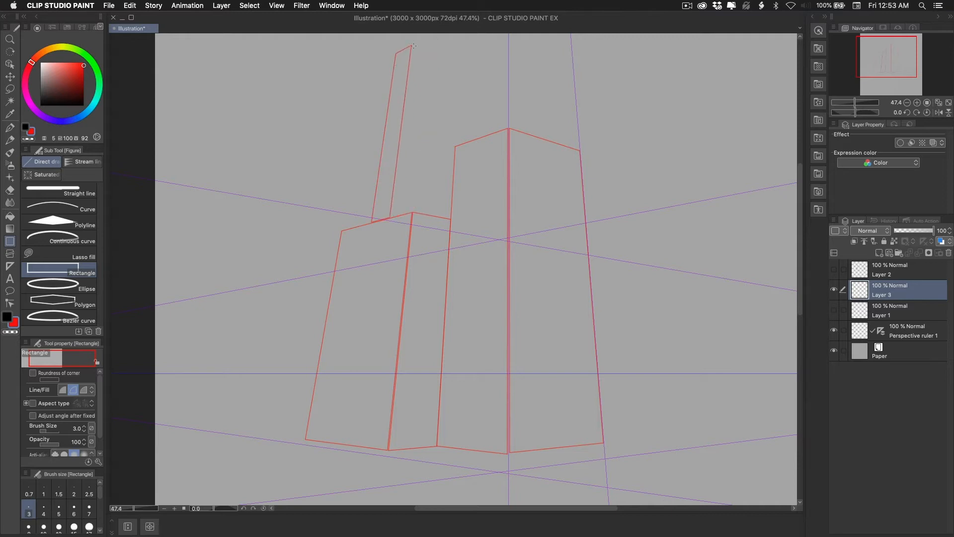
pyautogui.moveTo(443, 85); pyautogui.dragTo(494, 236)
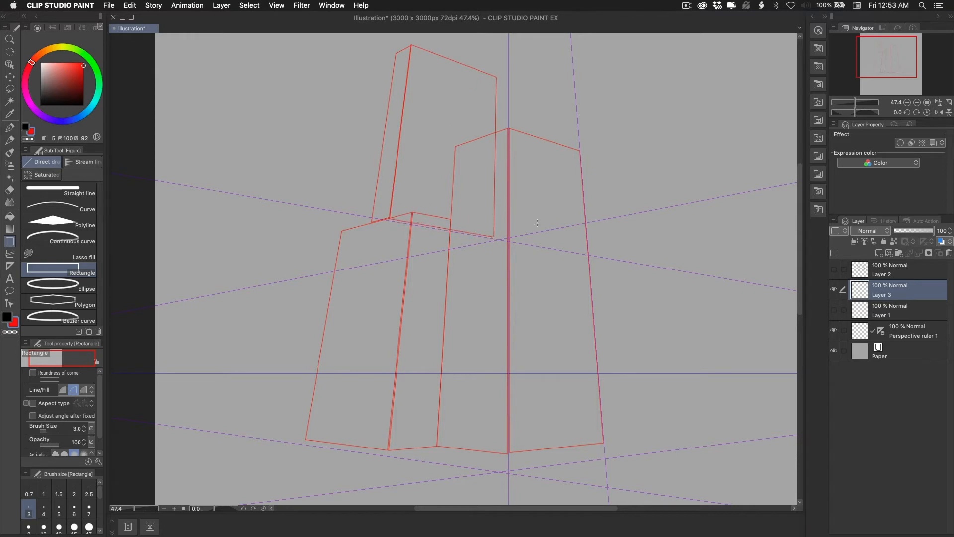
# - Draw three perspective rectangles right of the central tower: a building's front face, its narrow side face, and an adjoining block
pyautogui.moveTo(603, 189); pyautogui.dragTo(725, 428)
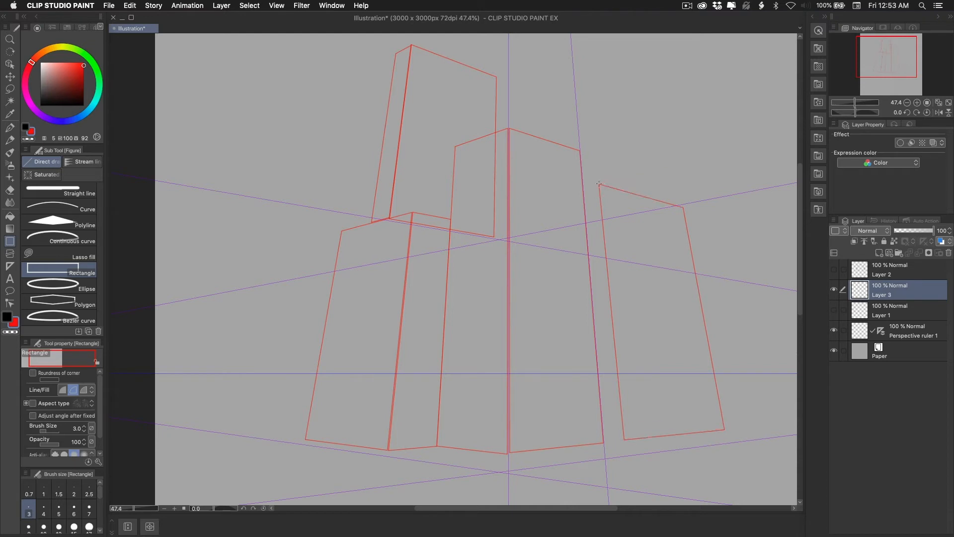
pyautogui.moveTo(599, 185); pyautogui.dragTo(604, 438)
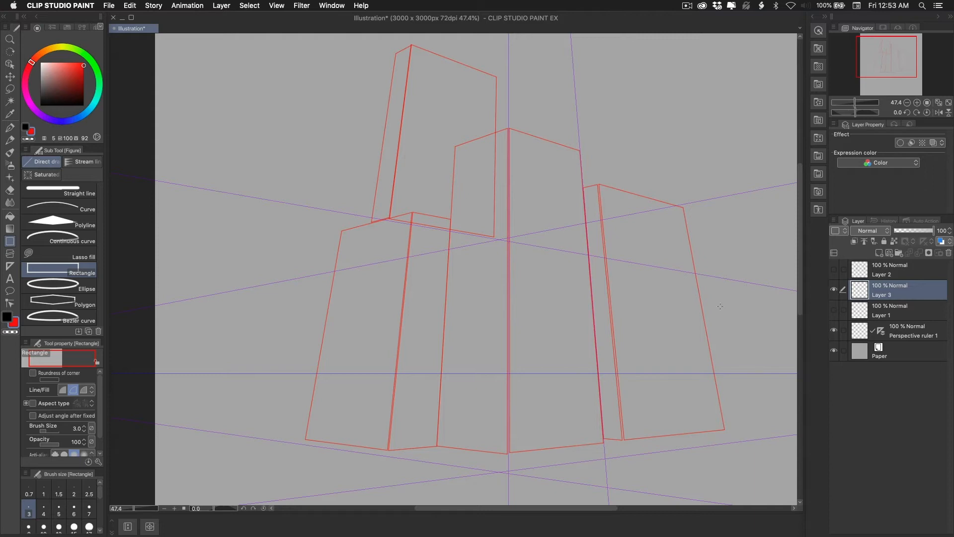
pyautogui.moveTo(683, 208); pyautogui.dragTo(760, 405)
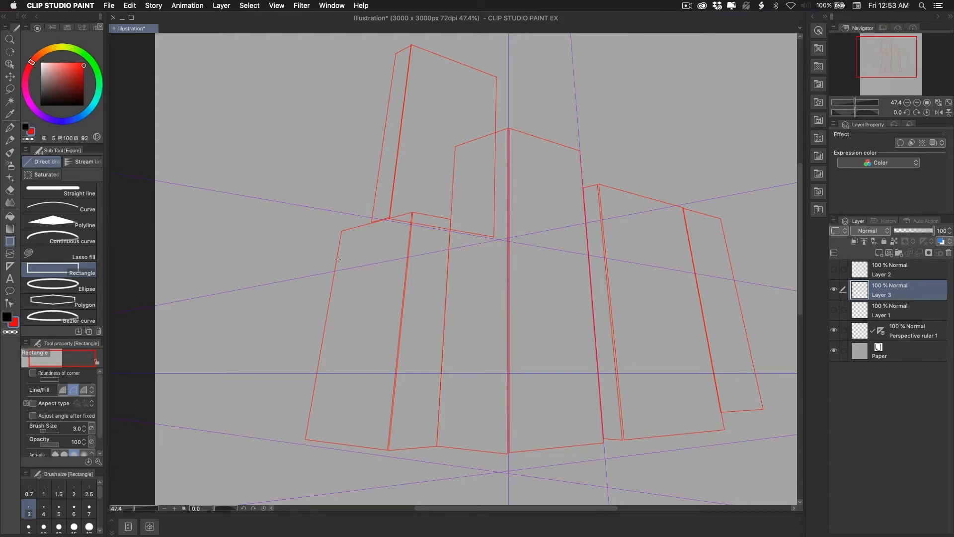
# - Draw perspective rectangles for a lower block and a two-faced building at the far left end of the row
pyautogui.moveTo(338, 259); pyautogui.dragTo(233, 430)
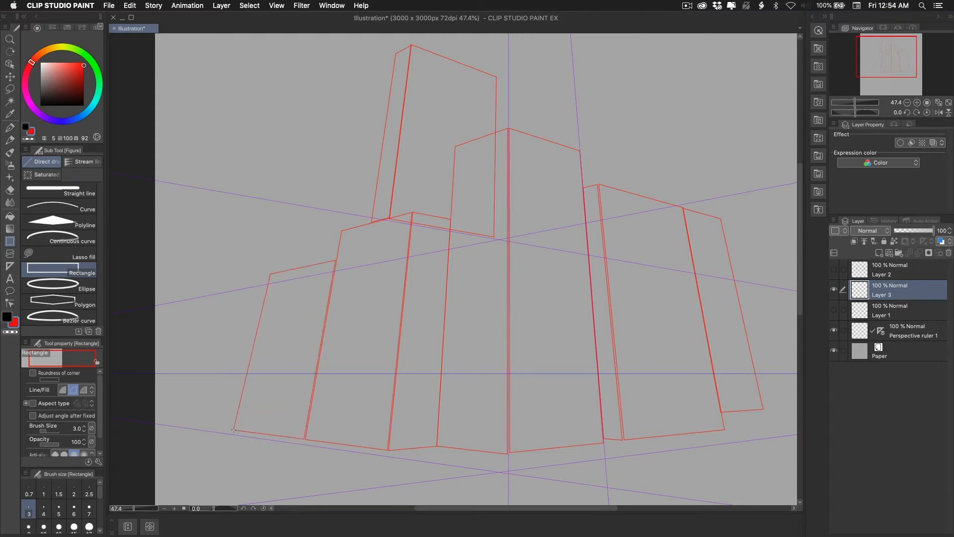
pyautogui.moveTo(231, 290); pyautogui.dragTo(147, 425)
pyautogui.moveTo(231, 288); pyautogui.dragTo(234, 430)
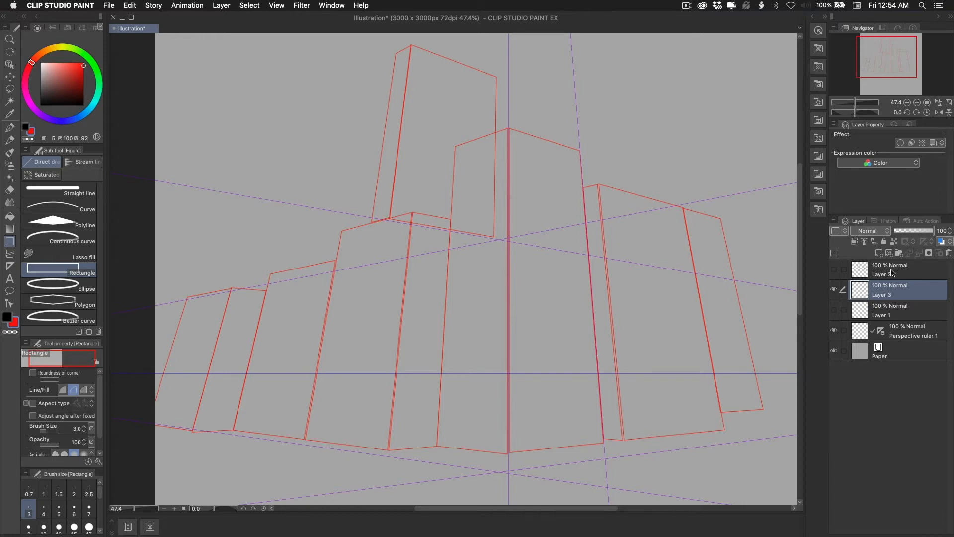
# - Add a new layer above the red building sketch and trace the central tower's left edge in black with the Mapping pen
pyautogui.click(879, 253)
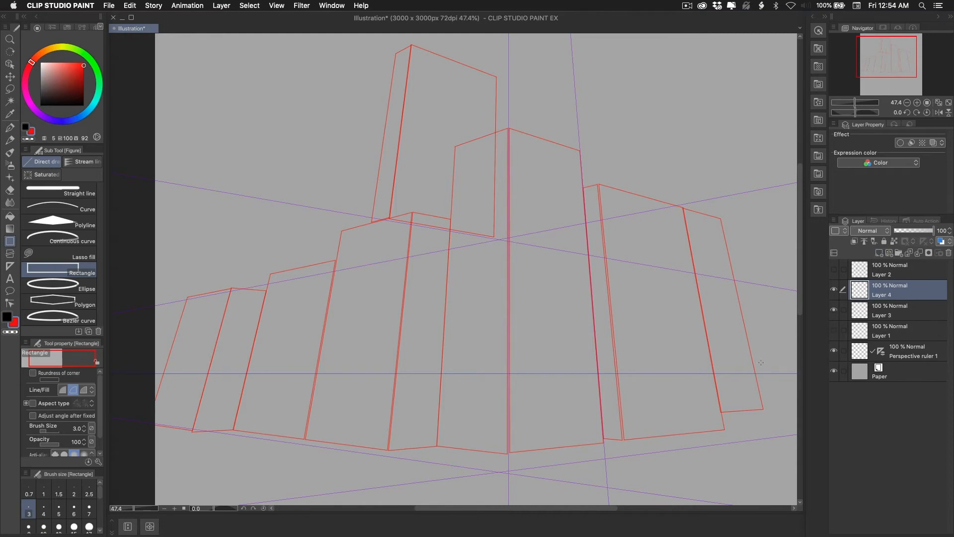
pyautogui.click(10, 127)
pyautogui.moveTo(454, 146); pyautogui.dragTo(451, 337)
pyautogui.press('x')
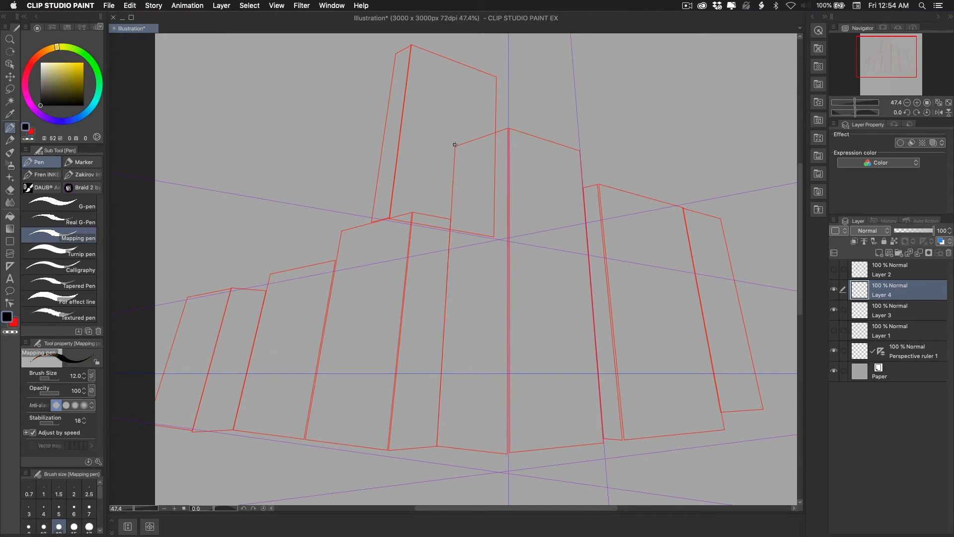
pyautogui.moveTo(454, 148); pyautogui.dragTo(438, 442)
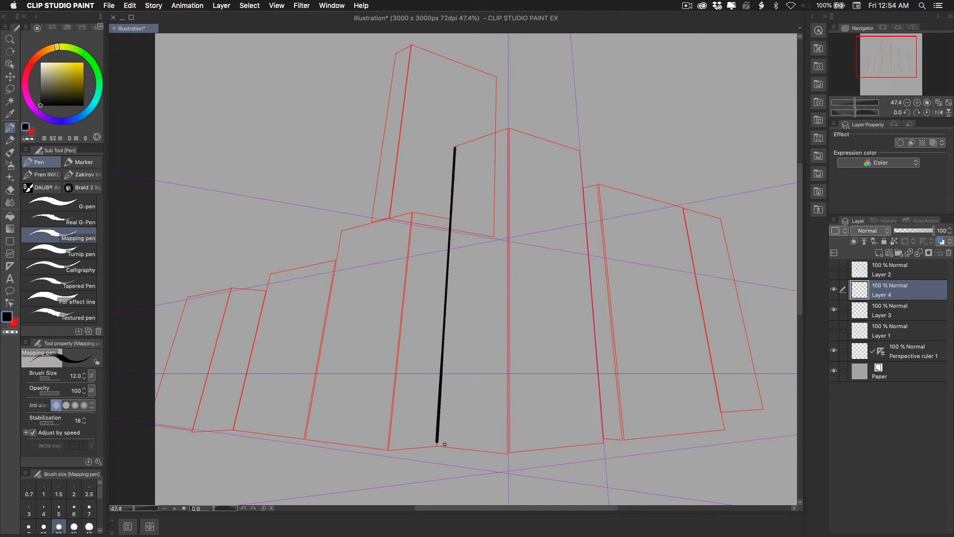
# - Undo the Mapping pen line and ink the outlines of the central tower and the taller tower behind it with the G-pen
pyautogui.click(80, 210)
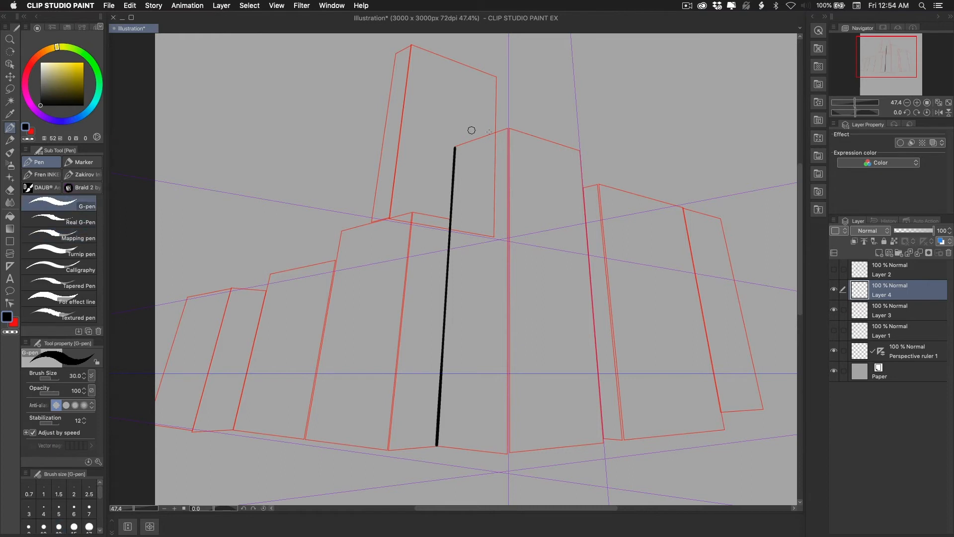
pyautogui.press('super+z')
pyautogui.moveTo(454, 147); pyautogui.dragTo(443, 444)
pyautogui.moveTo(455, 147)
pyautogui.mouseDown()
pyautogui.moveTo(509, 128)
pyautogui.moveTo(521, 453)
pyautogui.mouseUp()
pyautogui.moveTo(437, 445)
pyautogui.mouseDown()
pyautogui.moveTo(506, 457)
pyautogui.moveTo(603, 441)
pyautogui.moveTo(580, 152)
pyautogui.moveTo(508, 129)
pyautogui.mouseUp()
pyautogui.moveTo(497, 76); pyautogui.dragTo(496, 134)
pyautogui.moveTo(497, 76)
pyautogui.mouseDown()
pyautogui.moveTo(412, 45)
pyautogui.moveTo(391, 214)
pyautogui.moveTo(372, 220)
pyautogui.moveTo(396, 52)
pyautogui.moveTo(413, 43)
pyautogui.mouseUp()
# - Ink the outline of the building adjoining the central tower's left side with the G-pen and its middle corner edge with the Mapping pen
pyautogui.moveTo(342, 231)
pyautogui.mouseDown()
pyautogui.moveTo(414, 211)
pyautogui.moveTo(450, 219)
pyautogui.mouseUp()
pyautogui.moveTo(341, 233)
pyautogui.mouseDown()
pyautogui.moveTo(306, 438)
pyautogui.moveTo(437, 445)
pyautogui.mouseUp()
pyautogui.press('super+z')
pyautogui.press('super+space')
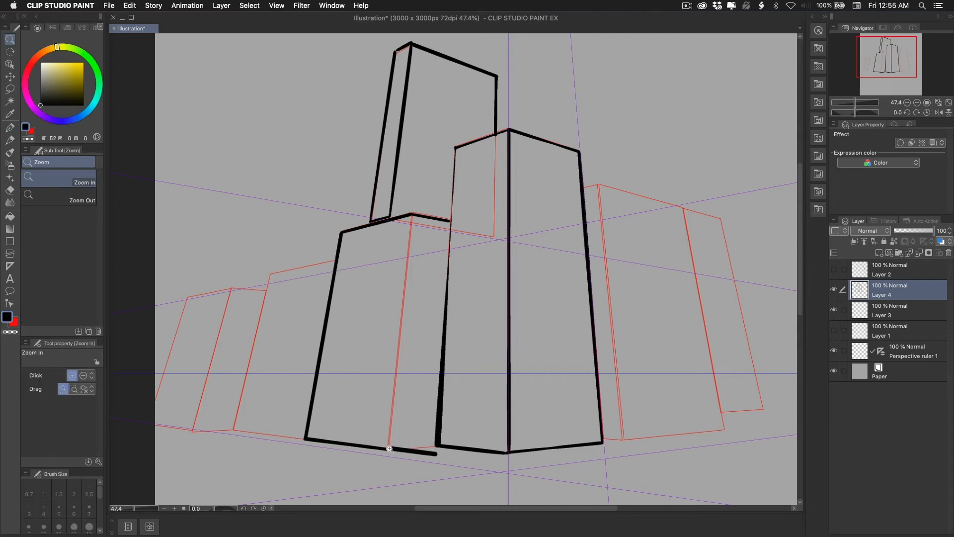
pyautogui.press('super+z')
pyautogui.moveTo(389, 448); pyautogui.dragTo(438, 436)
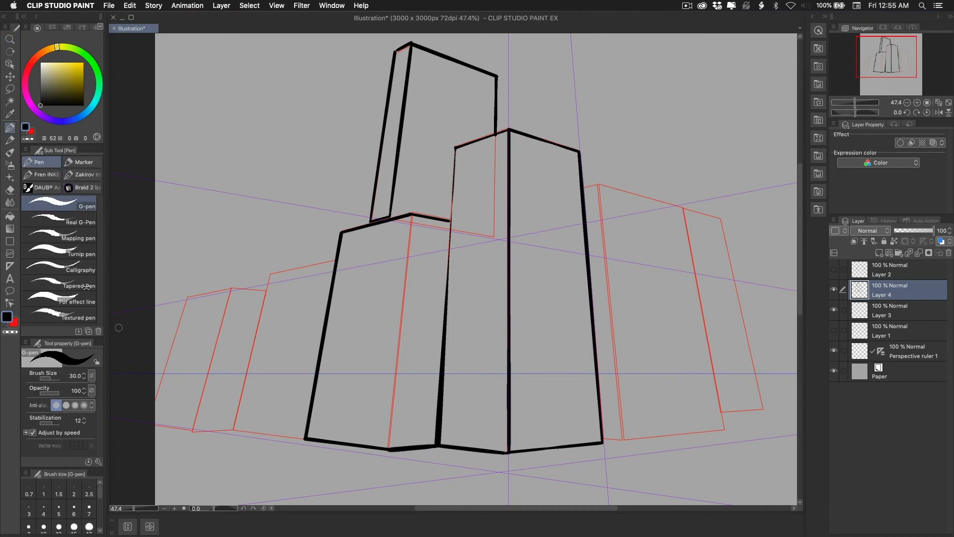
pyautogui.click(68, 236)
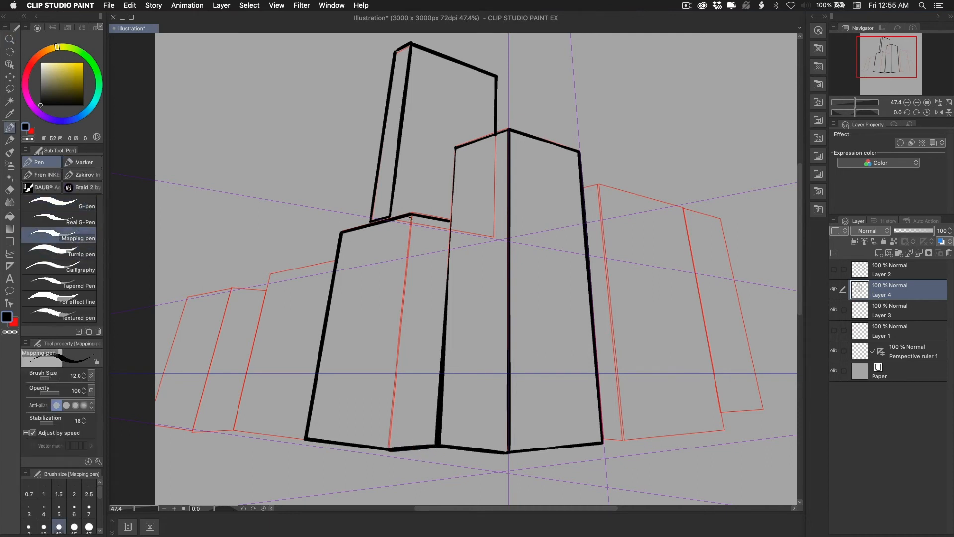
pyautogui.moveTo(411, 219); pyautogui.dragTo(388, 443)
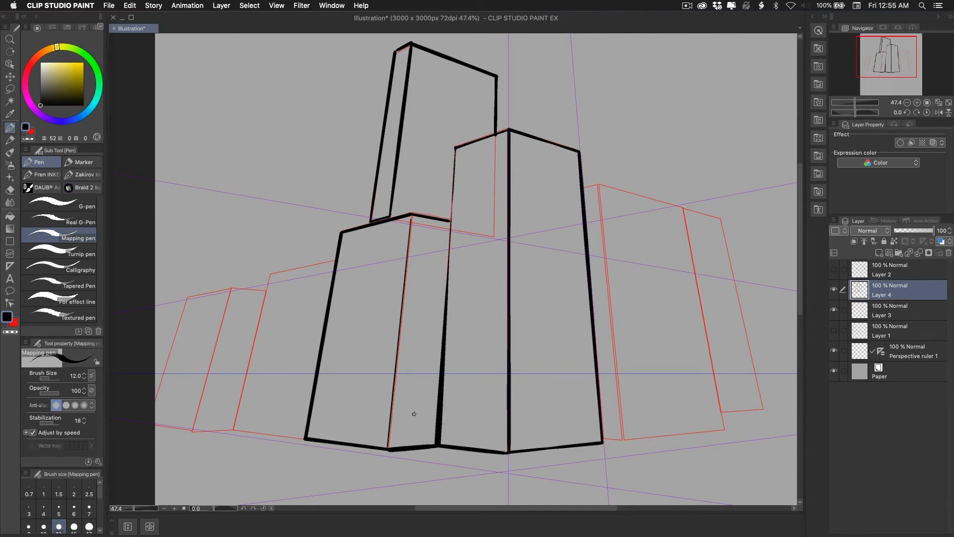
# - Draw perspective ellipses: one on the shorter building's front face, a medium and a tiny one on the central tower, and one on the rear tower
pyautogui.click(10, 241)
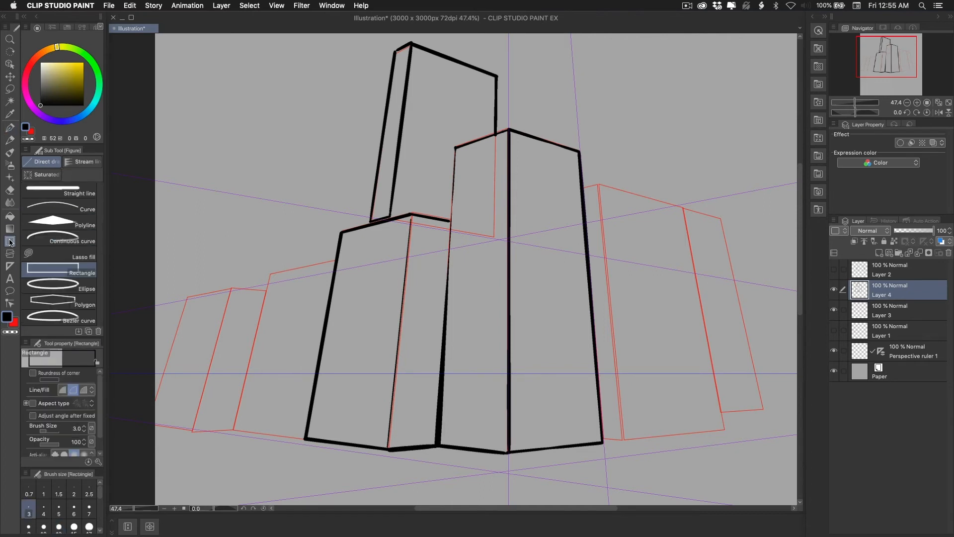
pyautogui.click(72, 289)
pyautogui.moveTo(353, 244); pyautogui.dragTo(390, 350)
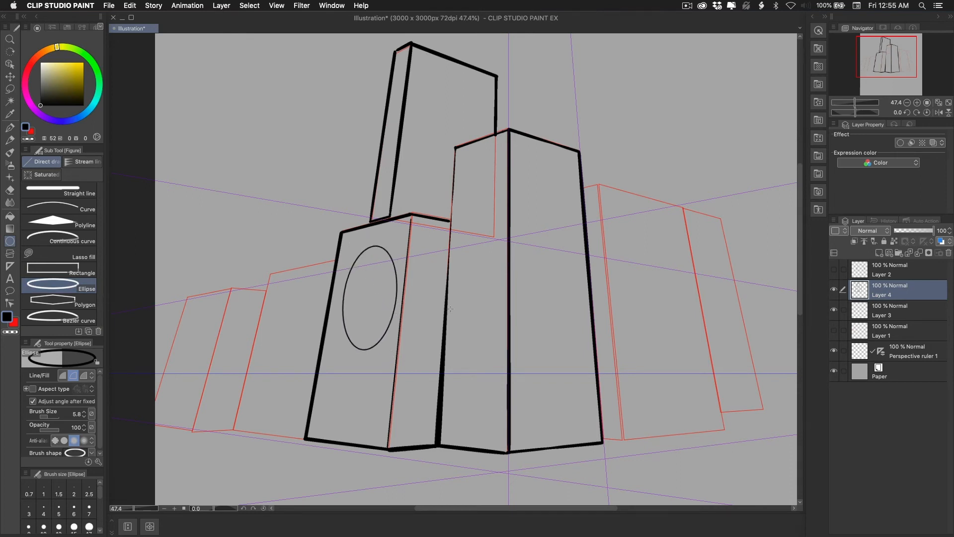
pyautogui.click(391, 317)
pyautogui.moveTo(523, 147)
pyautogui.mouseDown()
pyautogui.moveTo(548, 170)
pyautogui.moveTo(555, 198)
pyautogui.moveTo(571, 181)
pyautogui.mouseUp()
pyautogui.click(573, 181)
pyautogui.moveTo(417, 58)
pyautogui.mouseDown()
pyautogui.moveTo(460, 126)
pyautogui.moveTo(493, 152)
pyautogui.mouseUp()
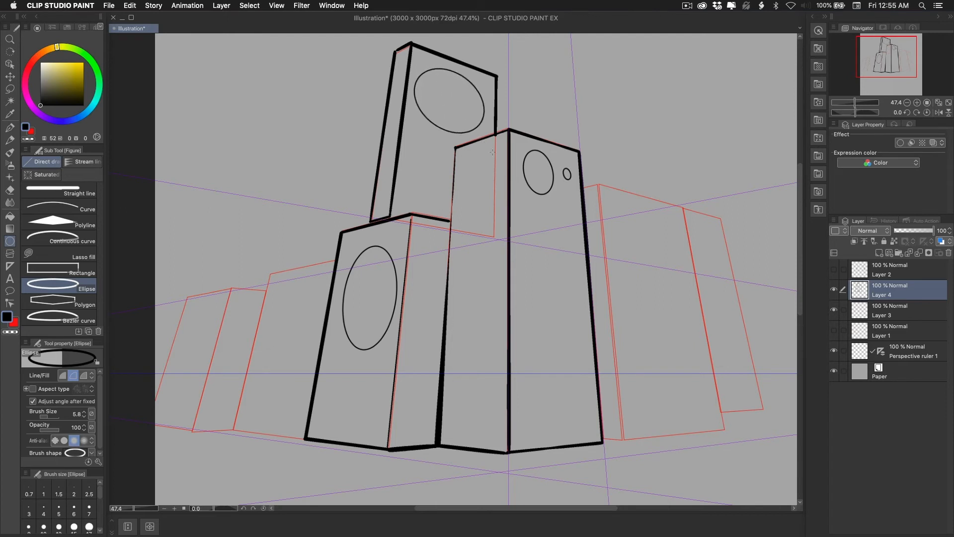
# - Draw three small window rectangles below the central tower's ellipses and a large rectangular panel filling the rest of that face
pyautogui.click(70, 270)
pyautogui.moveTo(516, 199)
pyautogui.mouseDown()
pyautogui.moveTo(521, 213)
pyautogui.moveTo(536, 213)
pyautogui.mouseUp()
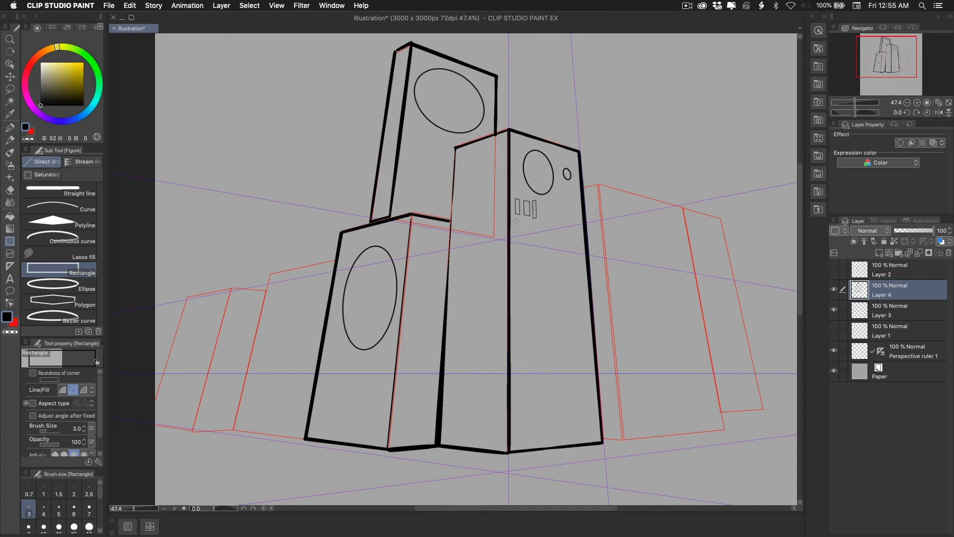
pyautogui.moveTo(516, 219); pyautogui.dragTo(594, 432)
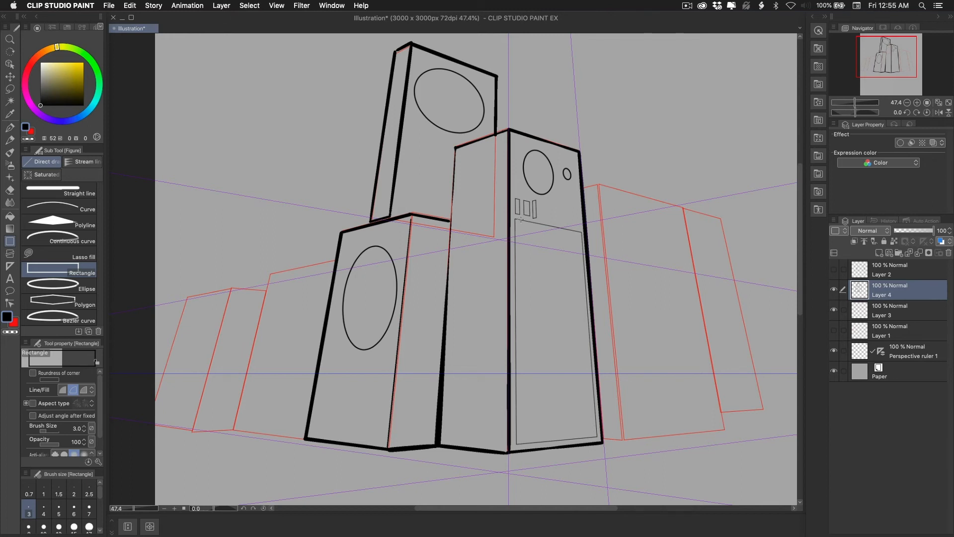
# - Draw four narrow full-height rectangles side by side inside the large panel on the central tower's right face
pyautogui.moveTo(521, 219); pyautogui.dragTo(531, 442)
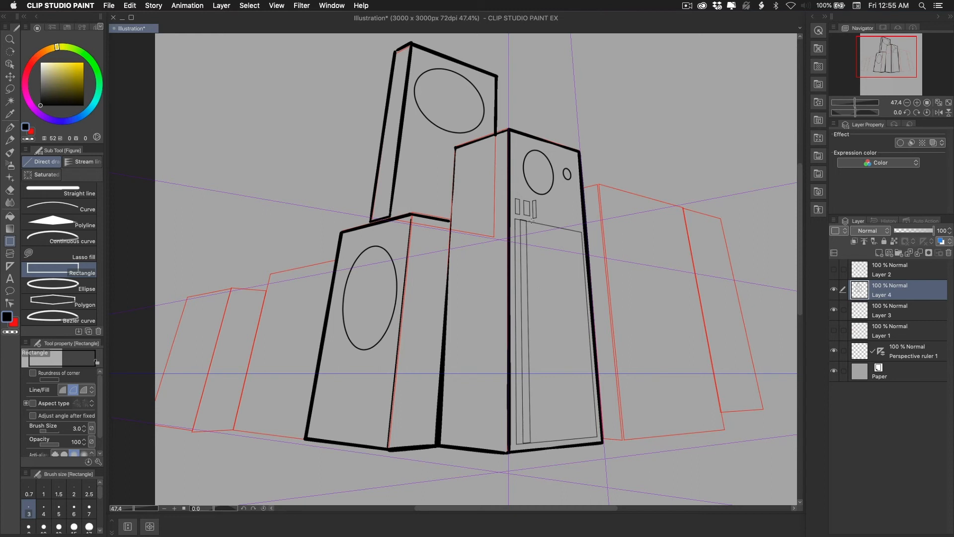
pyautogui.moveTo(532, 222); pyautogui.dragTo(545, 429)
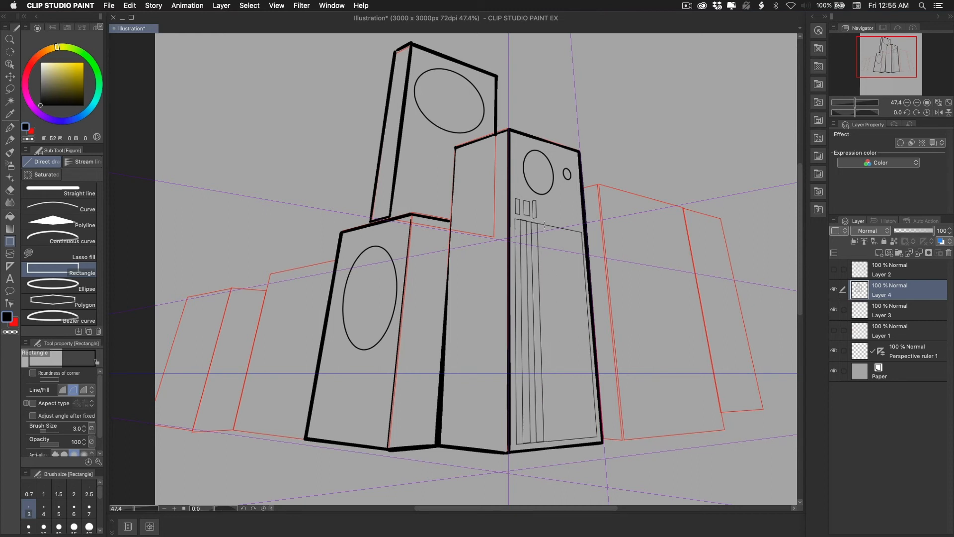
pyautogui.moveTo(543, 225); pyautogui.dragTo(561, 440)
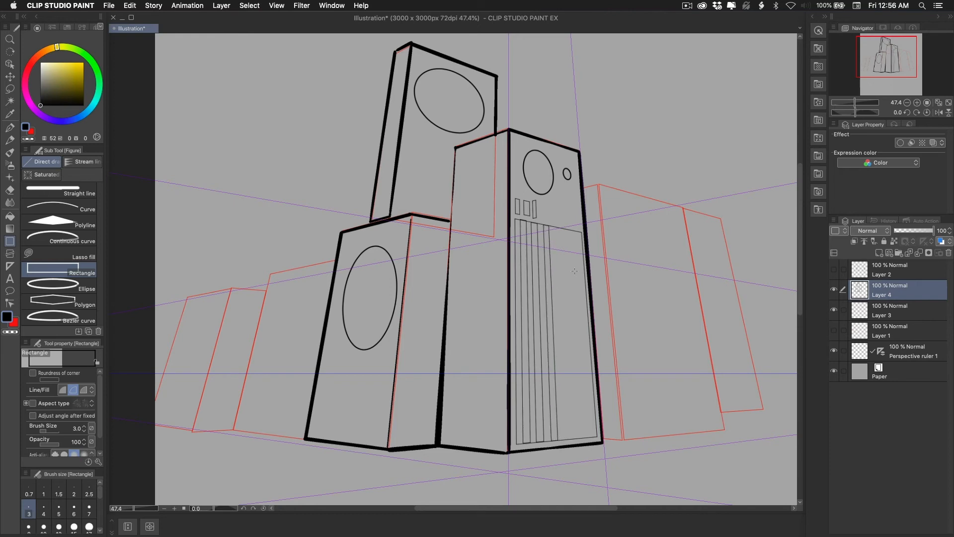
pyautogui.moveTo(553, 227); pyautogui.dragTo(571, 439)
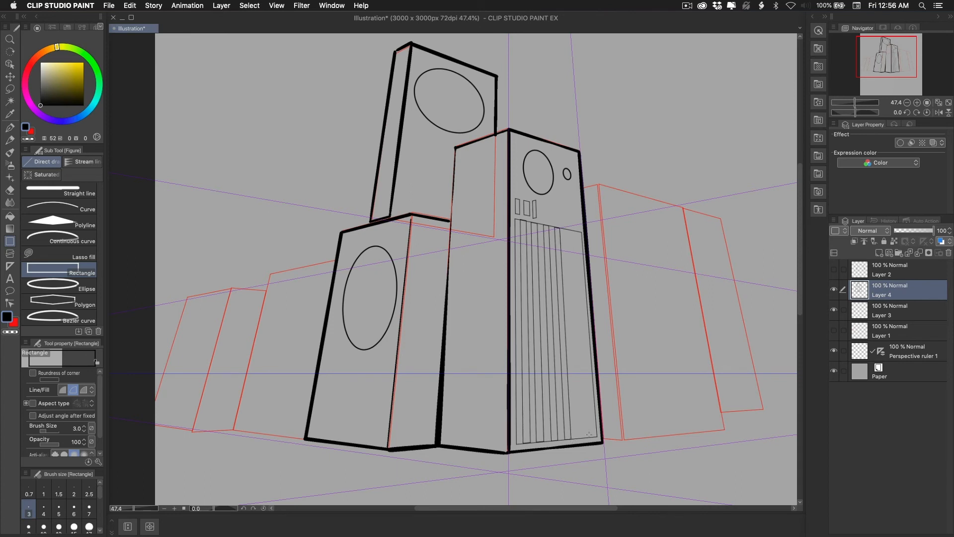
# - Erase the rightmost of the three small windows above the large panel with the Hard eraser and return to the Rectangle tool
pyautogui.press('e')
pyautogui.moveTo(534, 199); pyautogui.dragTo(536, 218)
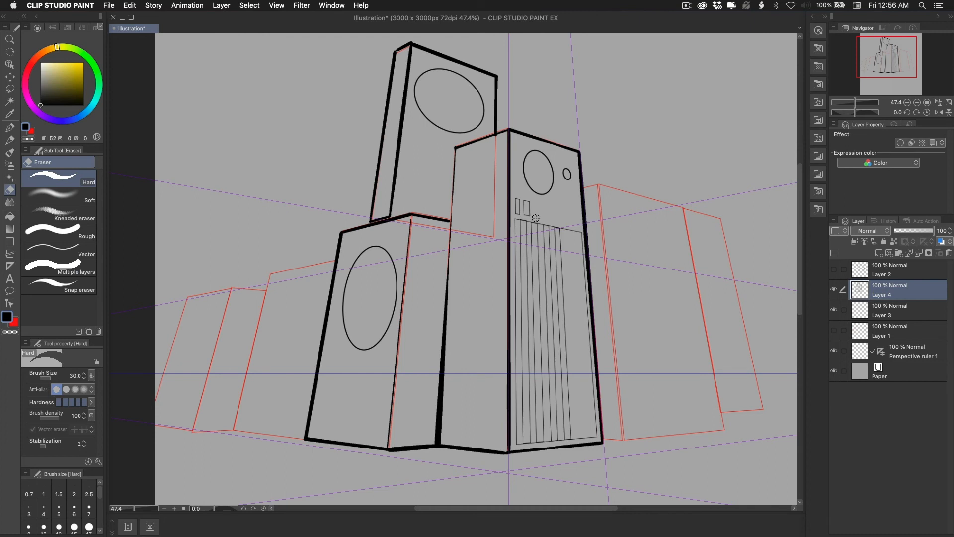
pyautogui.press('u')
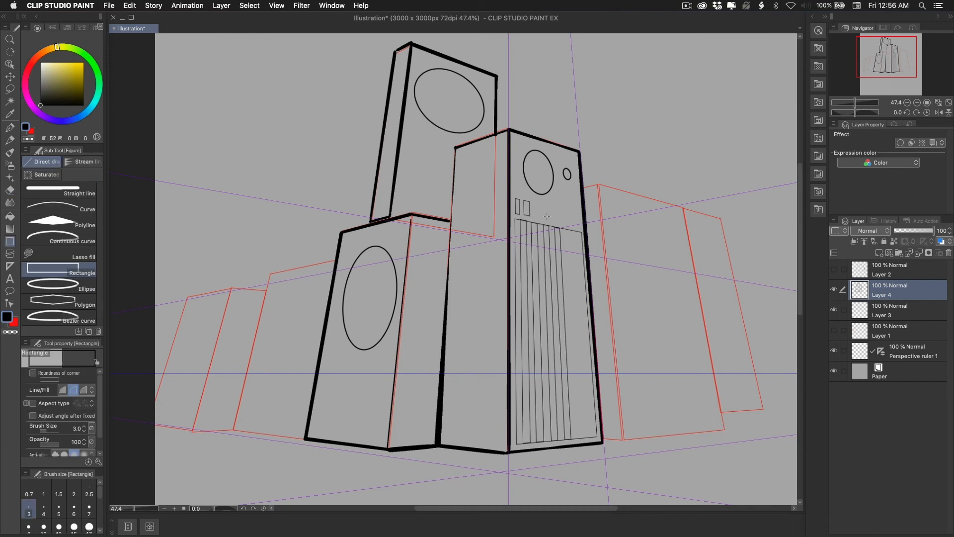